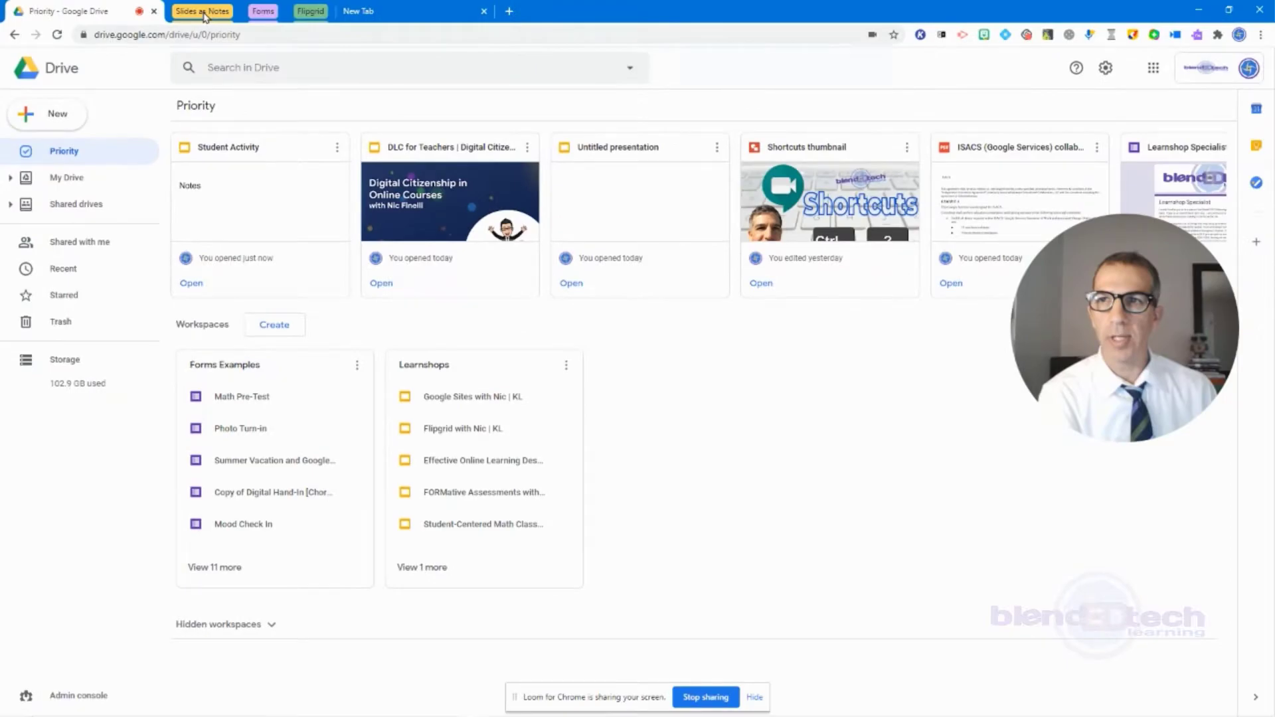
- Expand Slides as Notes to view its DLC for Teachers and Student Activity slides, check Forms, then collapse both
left_click(480, 33)
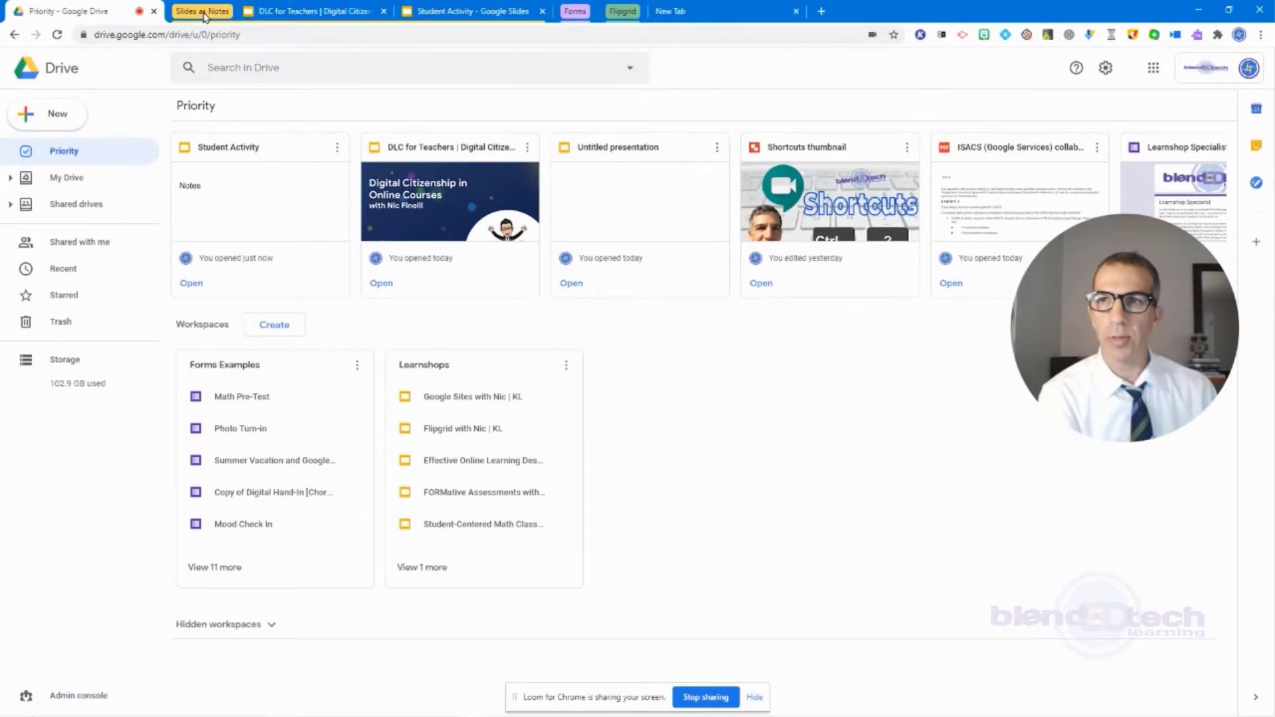
left_click(330, 13)
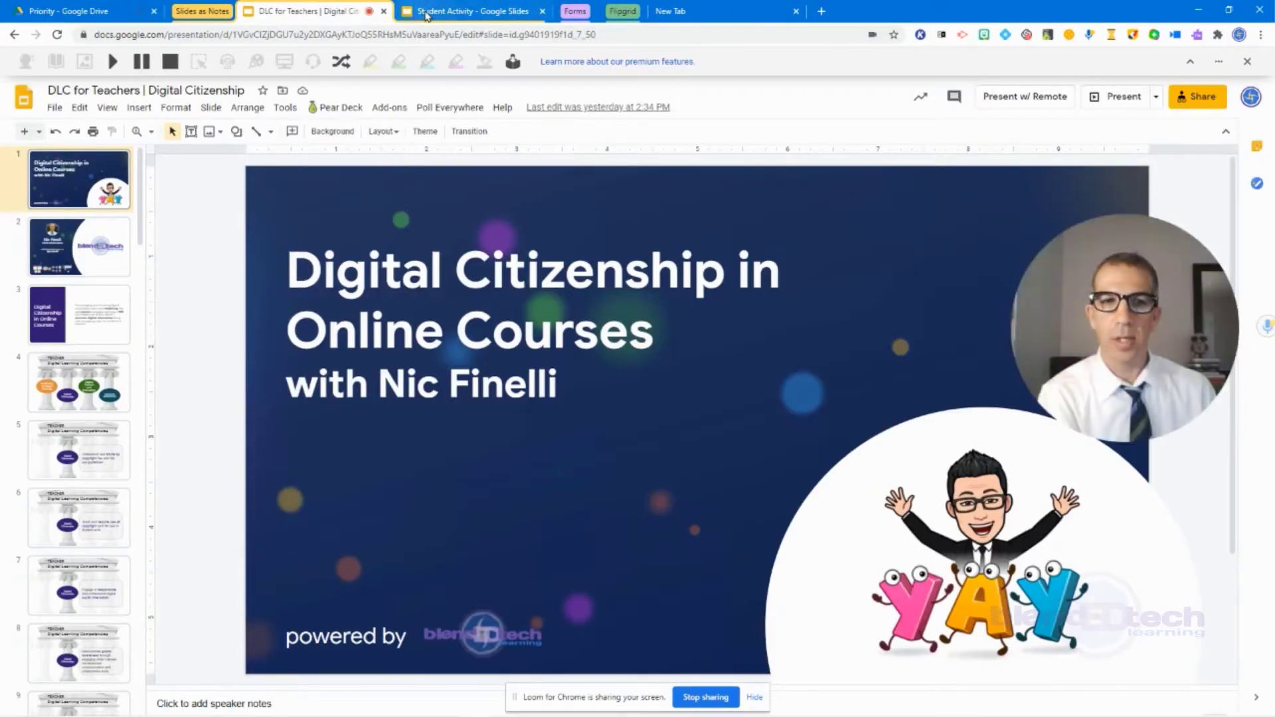
left_click(426, 13)
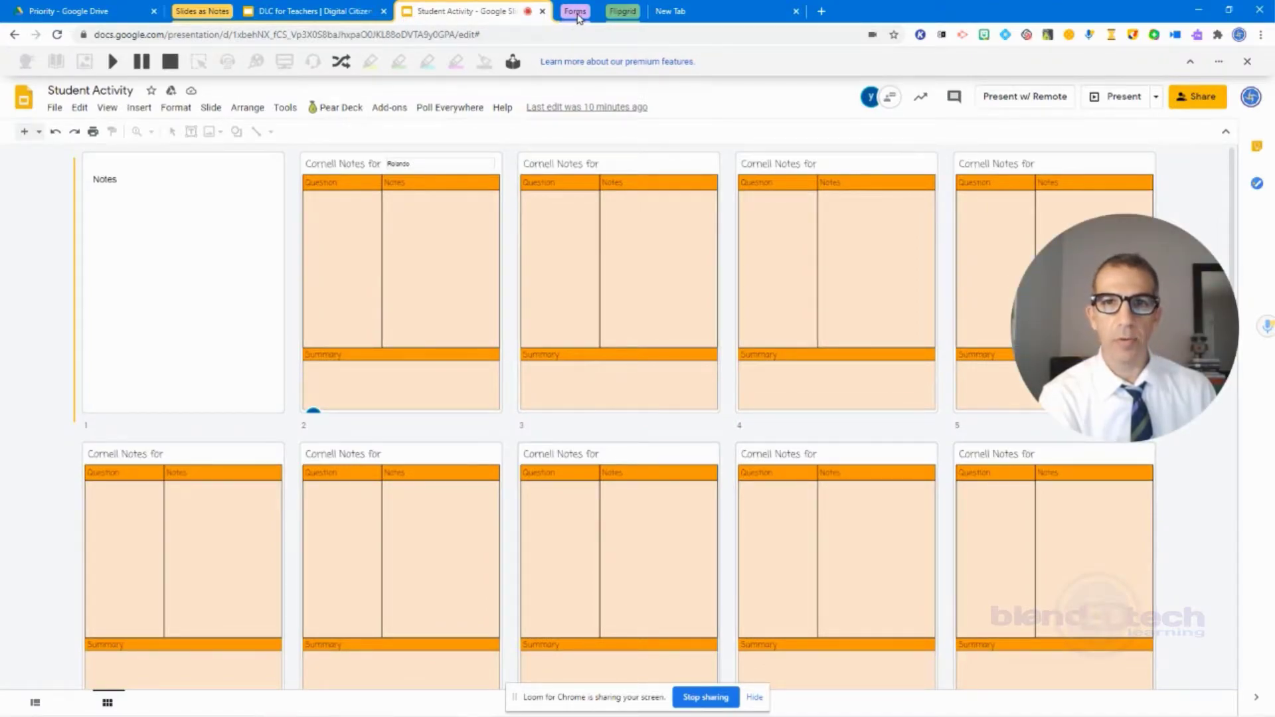
left_click(577, 14)
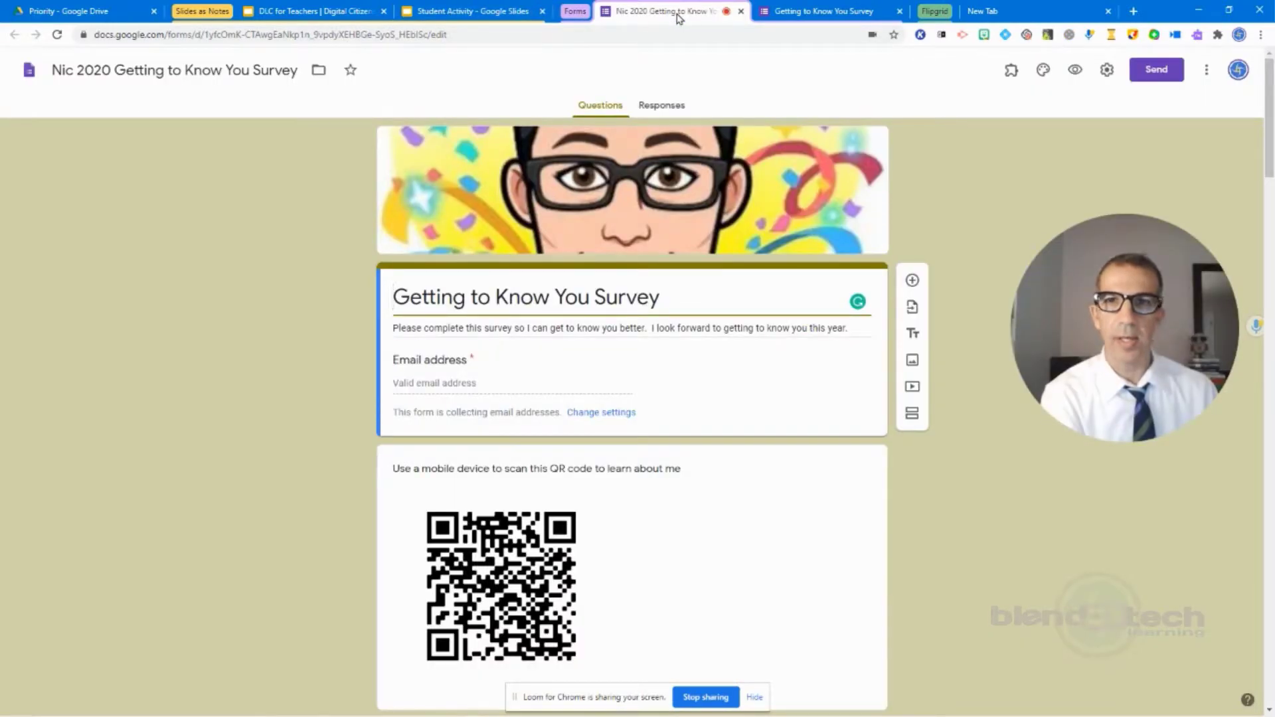
left_click(575, 12)
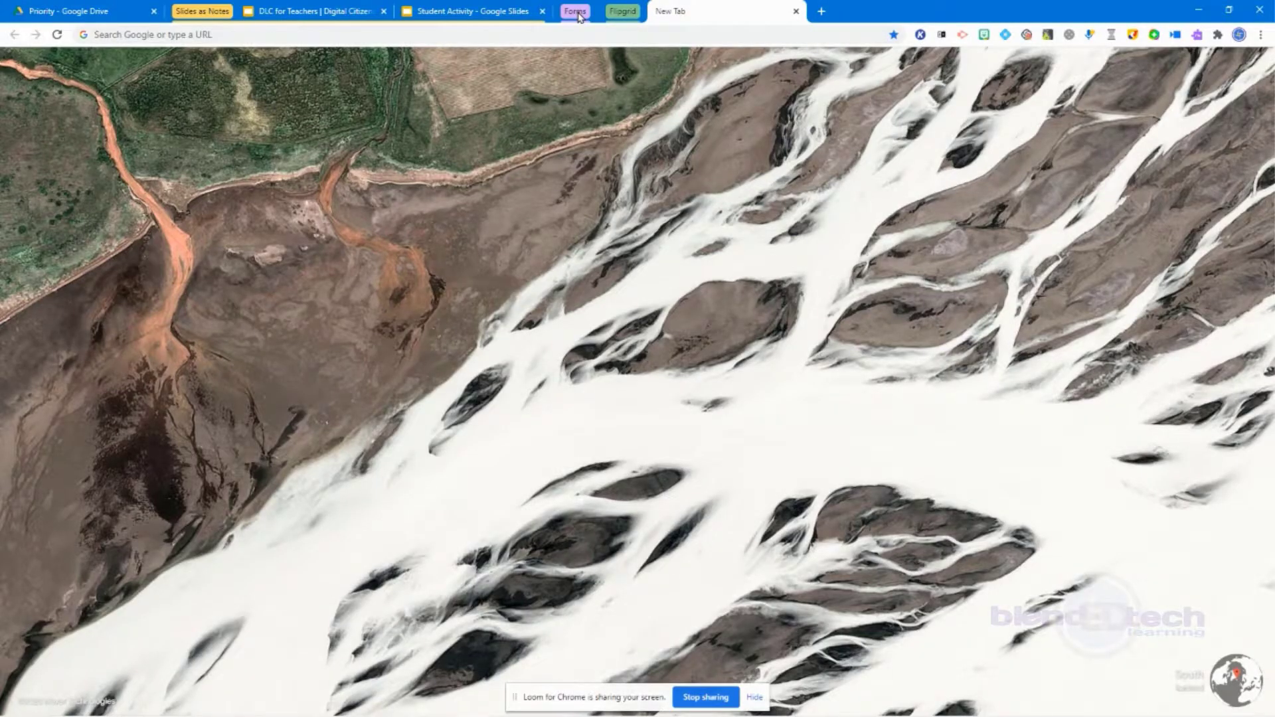
left_click(212, 16)
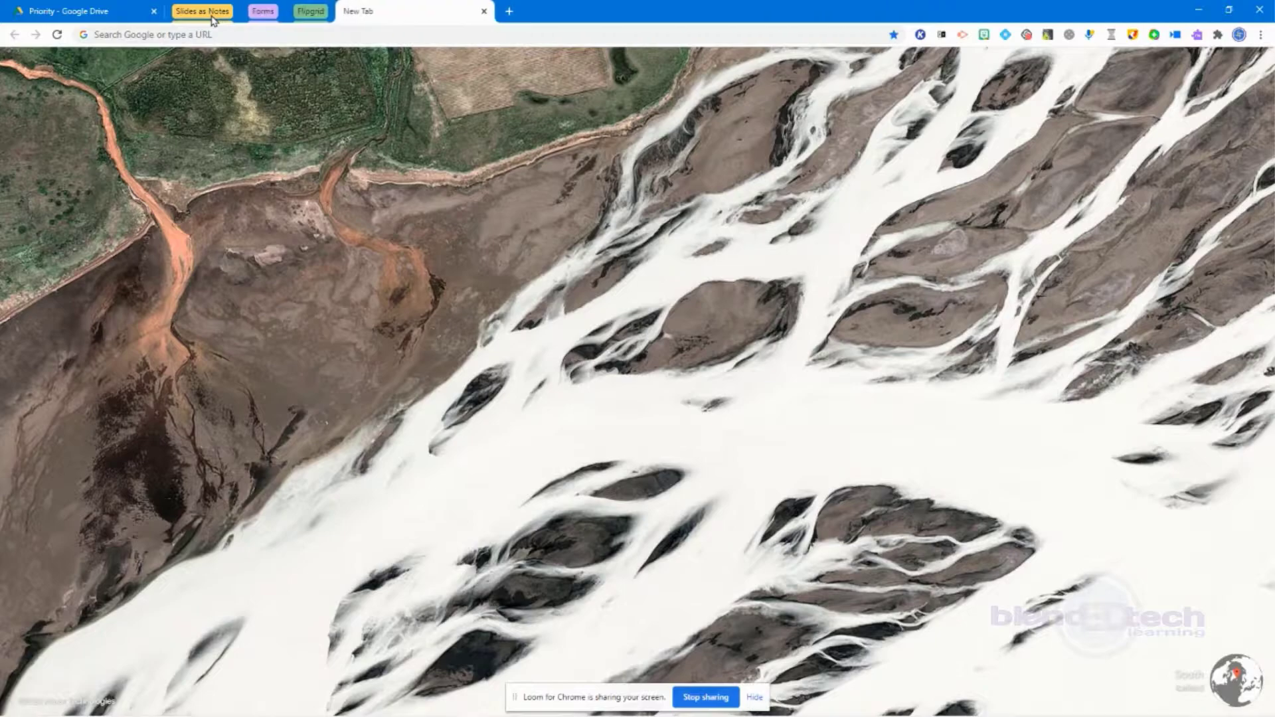
- Expand the Flipgrid group, view the Flipgrid Empower Every Voice page, then return to Priority - Google Drive
left_click(309, 13)
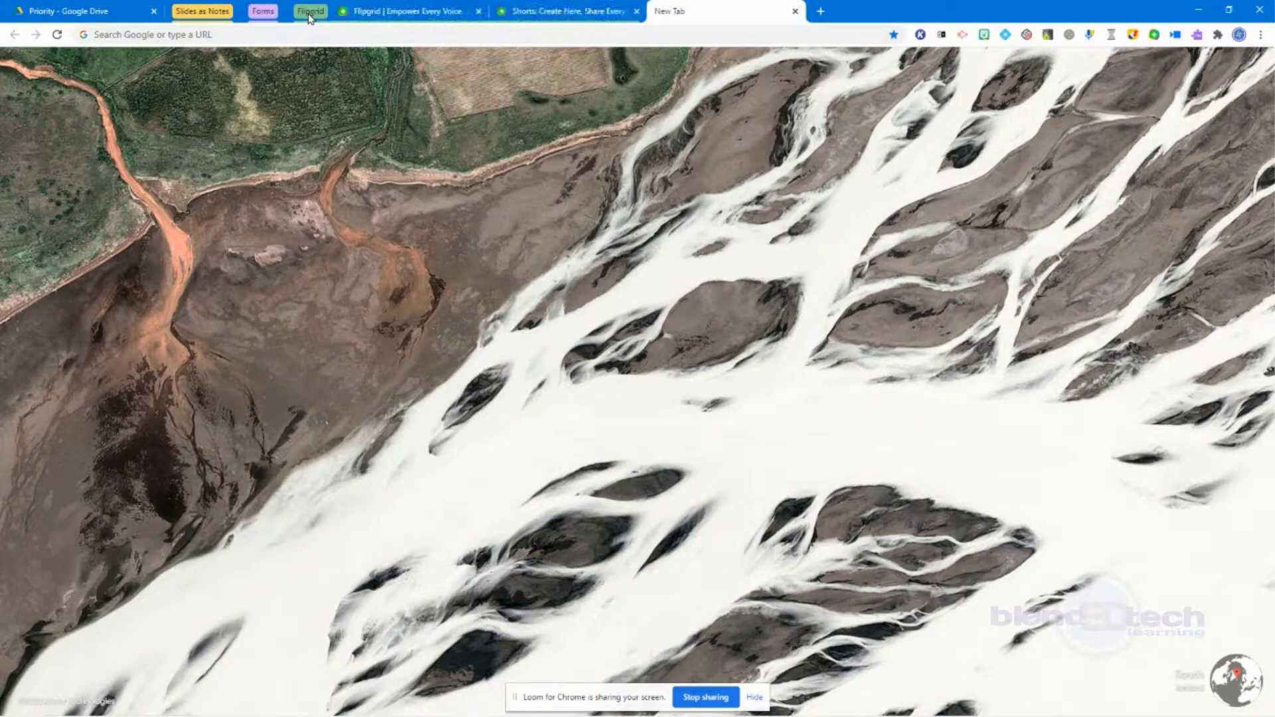
left_click(385, 13)
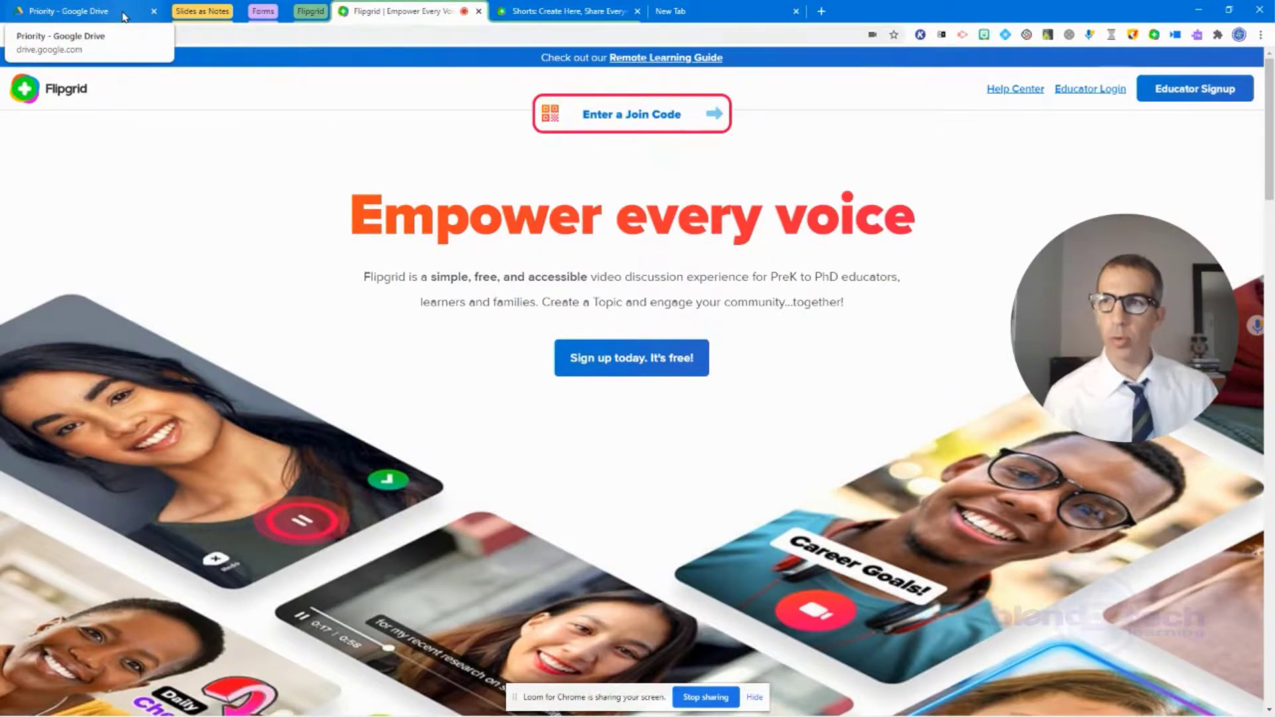
left_click(124, 16)
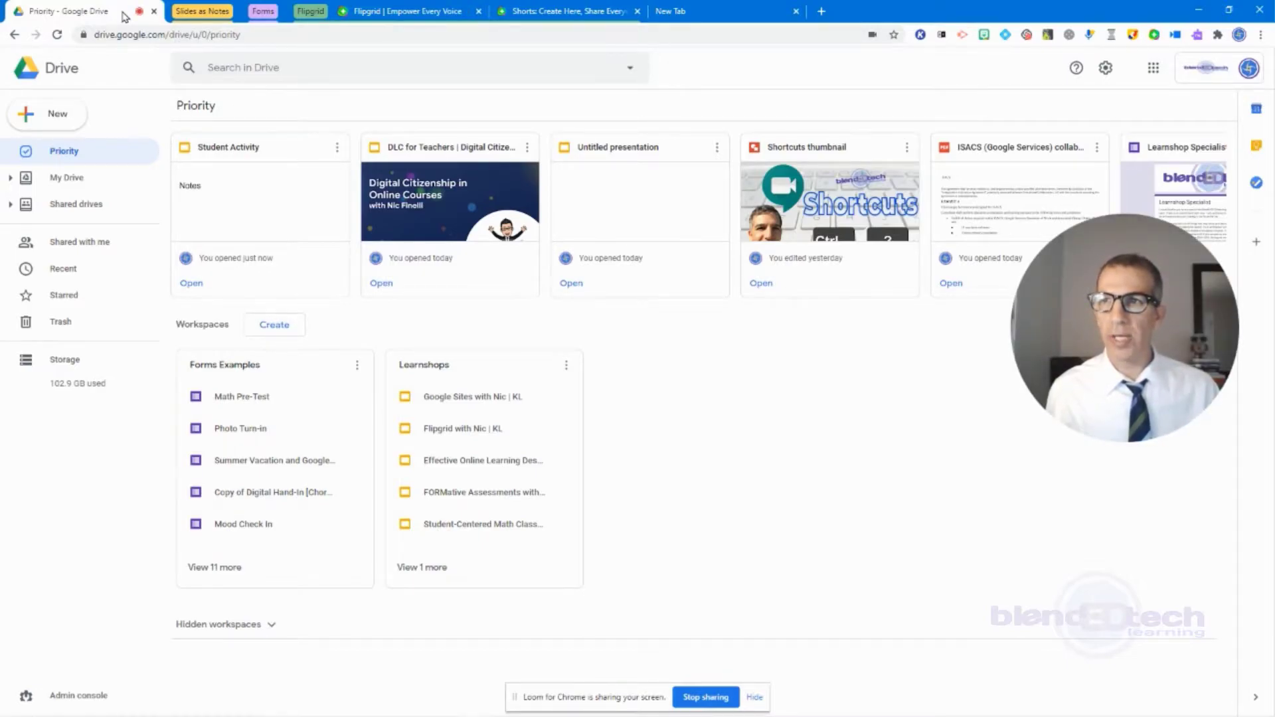
- Add the Priority - Google Drive tab to a new tab group, then collapse and re-expand that group
right_click(123, 16)
mouse_move(180, 41)
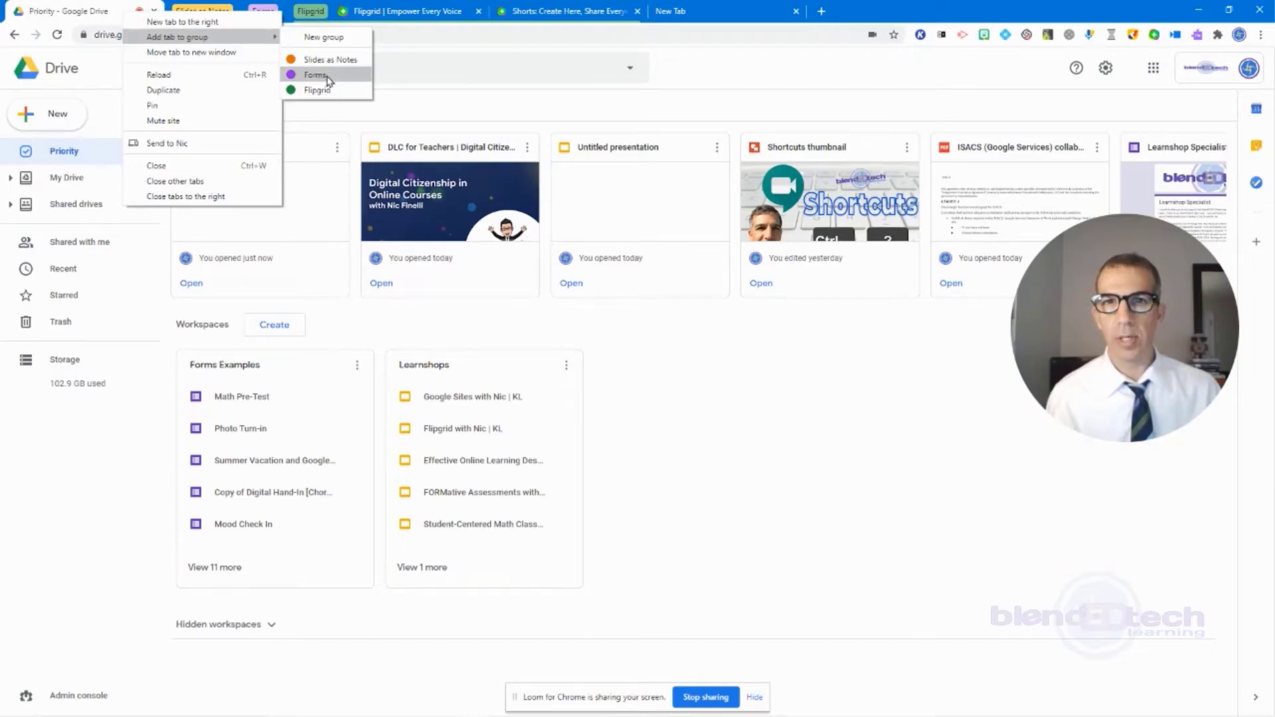
left_click(336, 42)
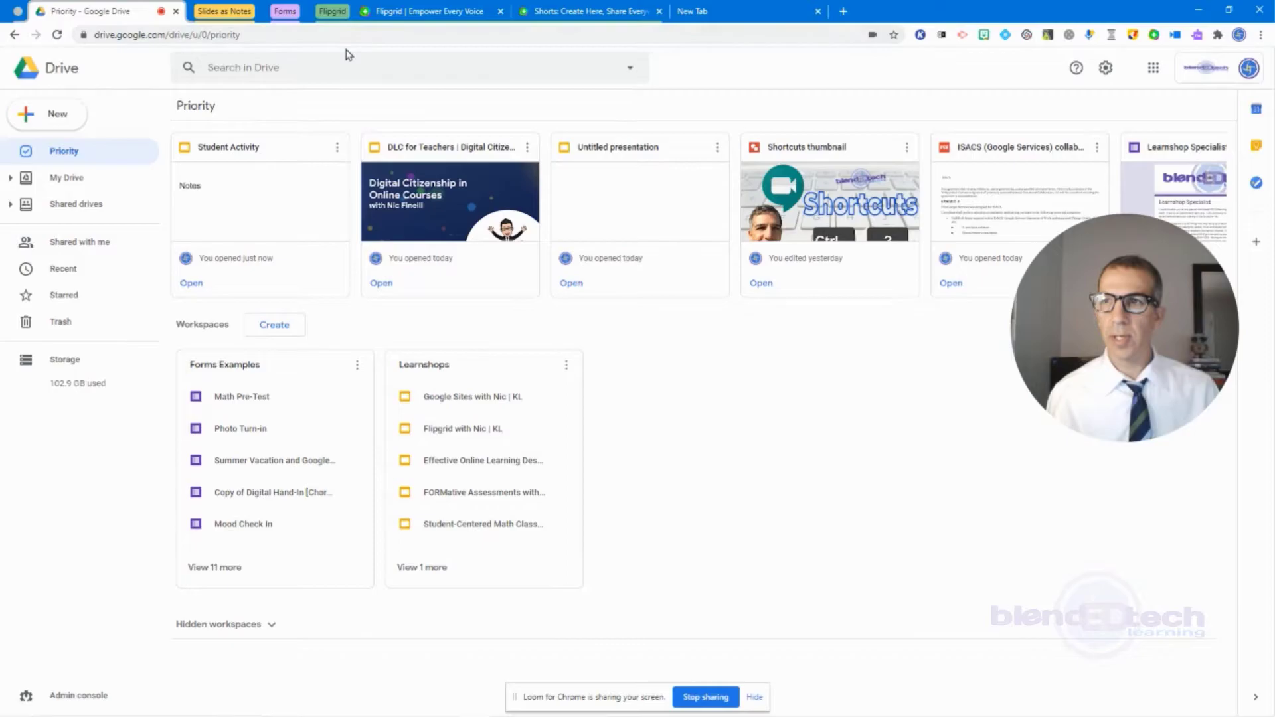
left_click(18, 13)
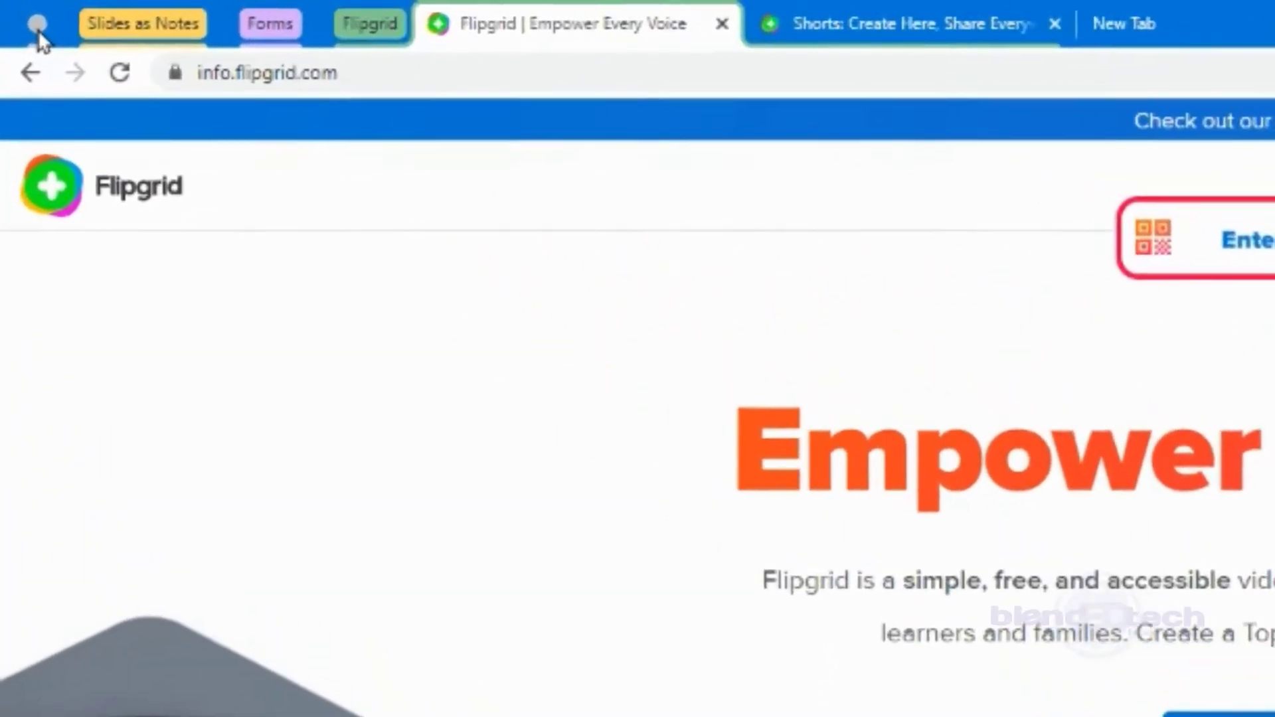
left_click(44, 33)
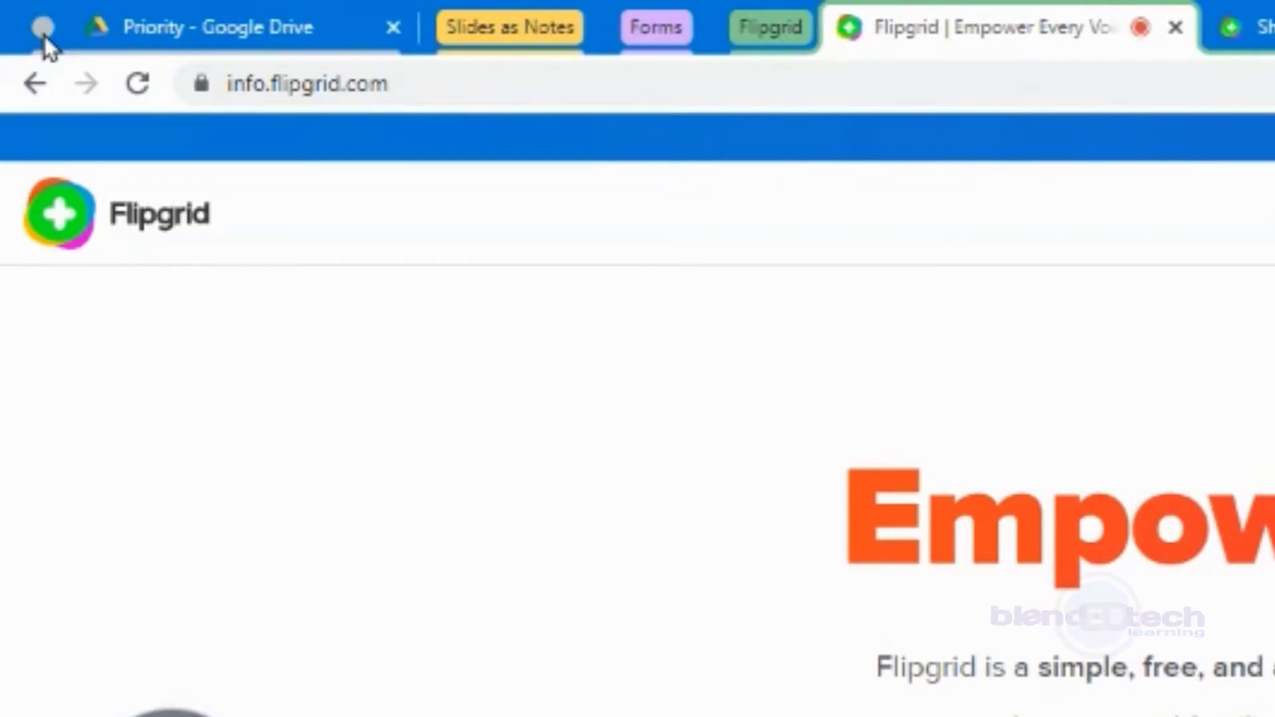
- Name the new tab group 'Google Workspace' and give it the blue colour
right_click(43, 34)
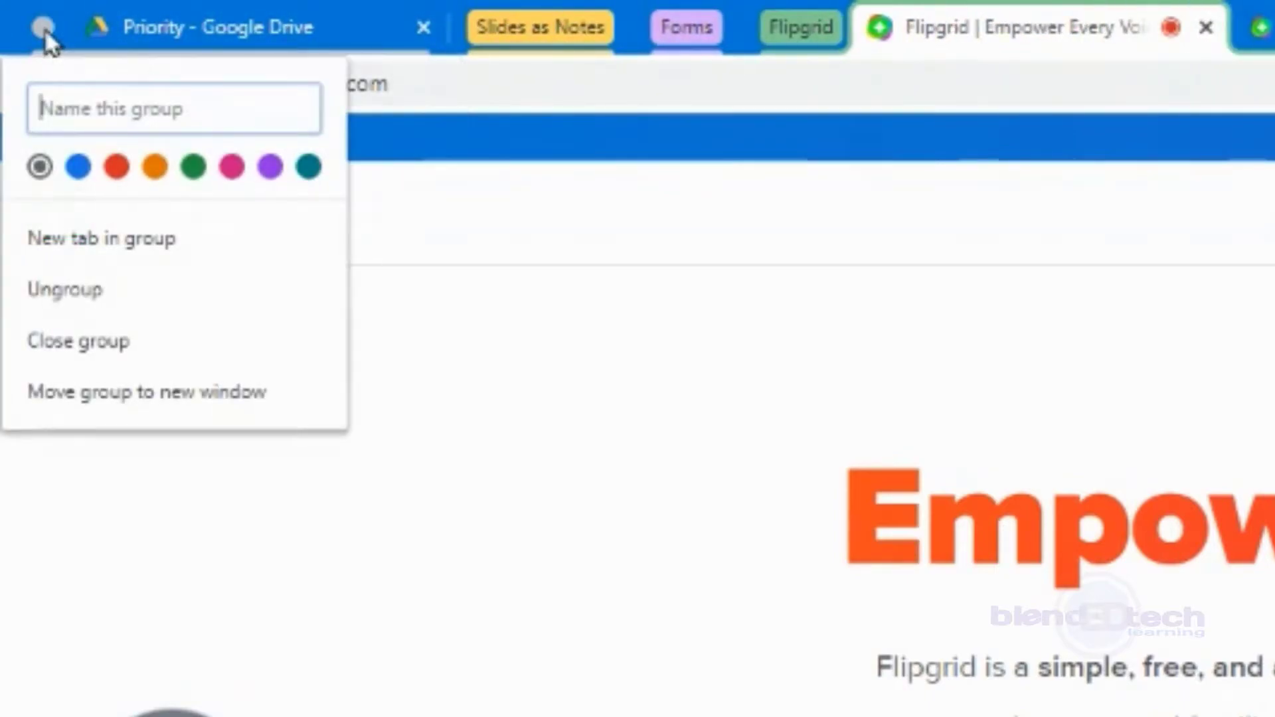
type("Go")
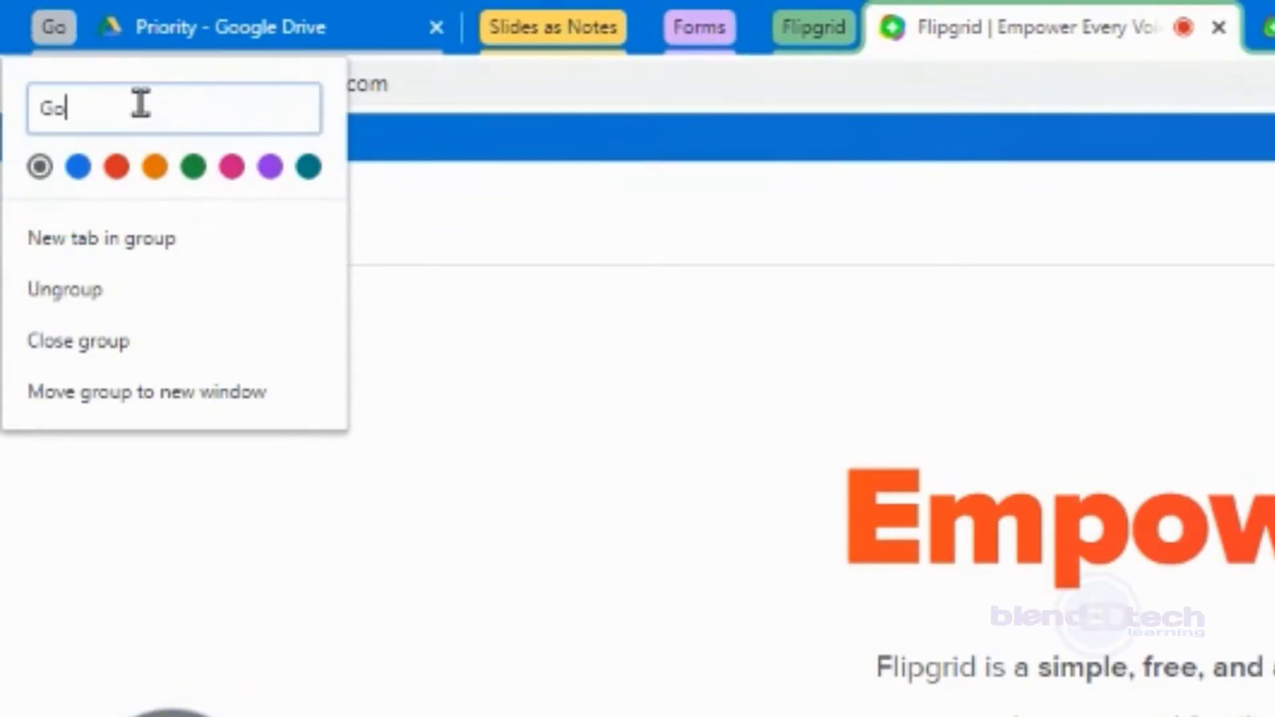
type("ogle Work")
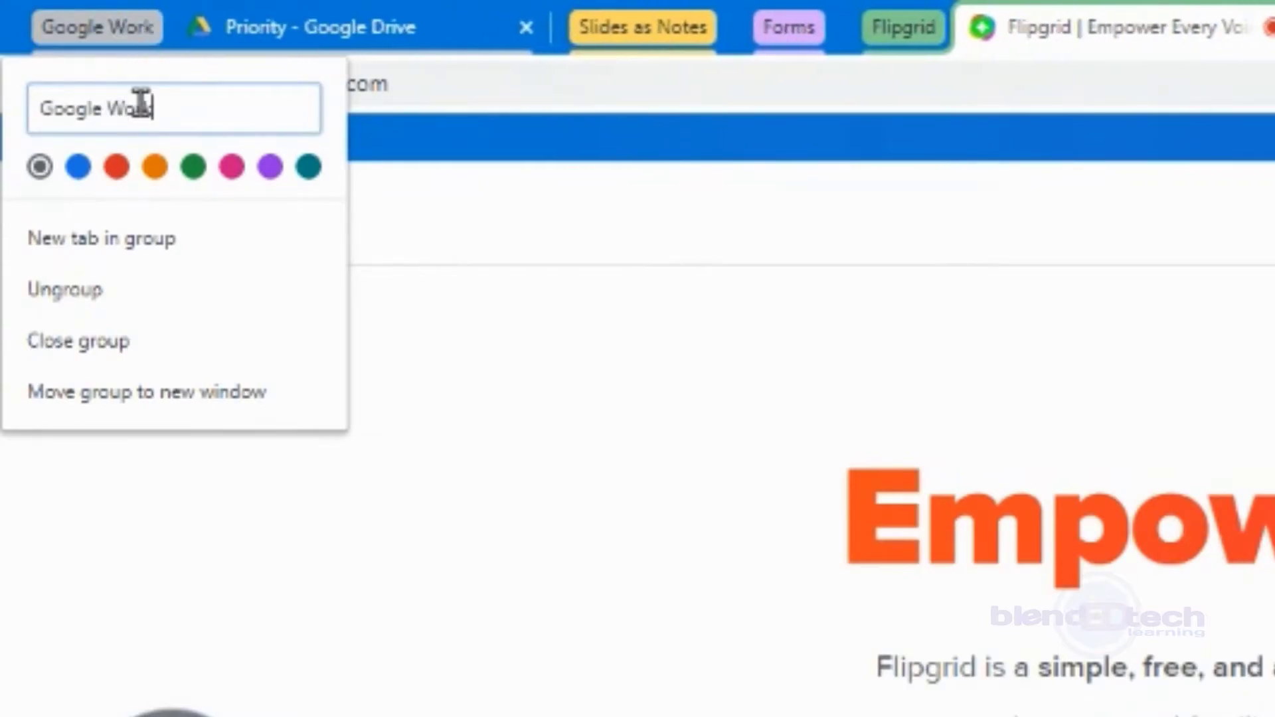
type("space")
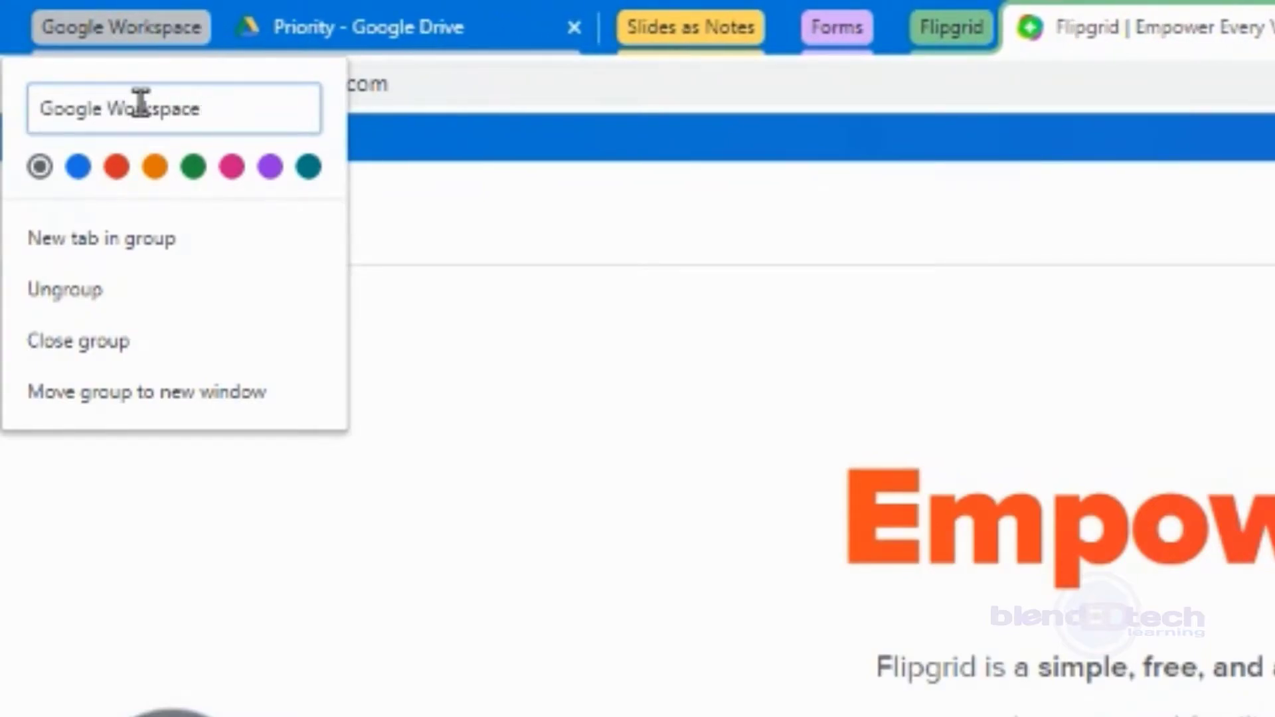
left_click(76, 170)
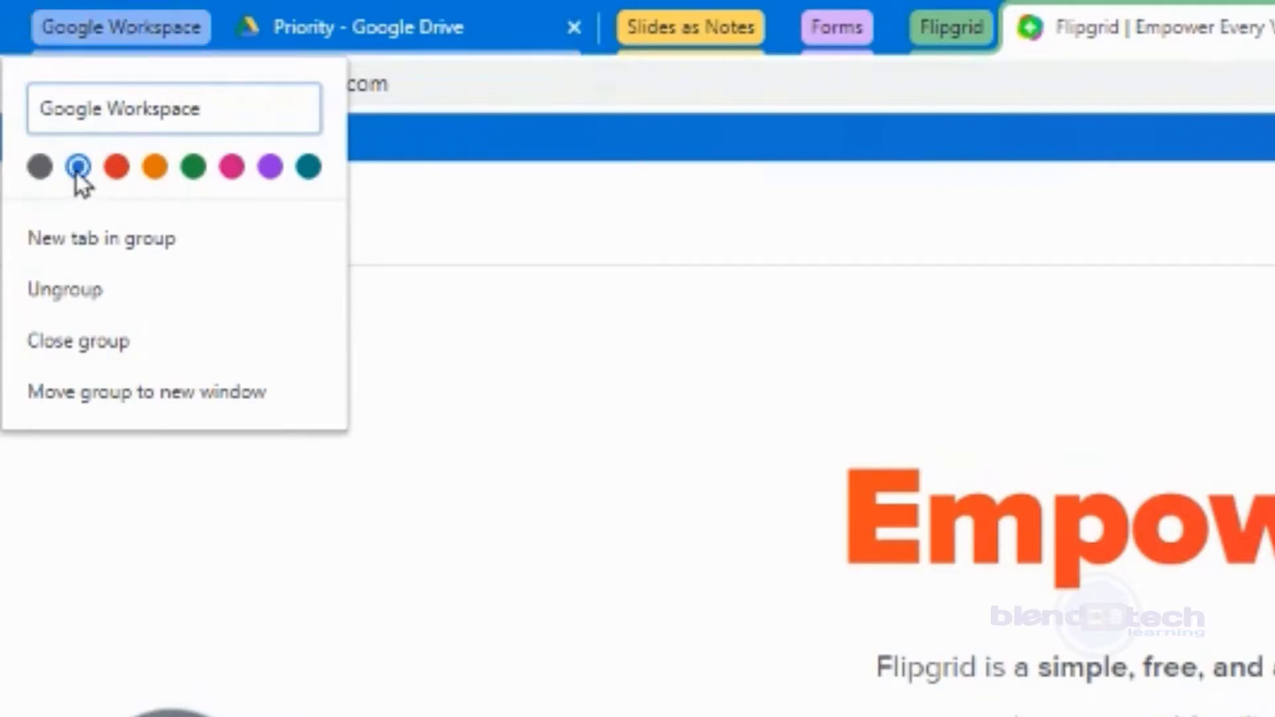
left_click(440, 240)
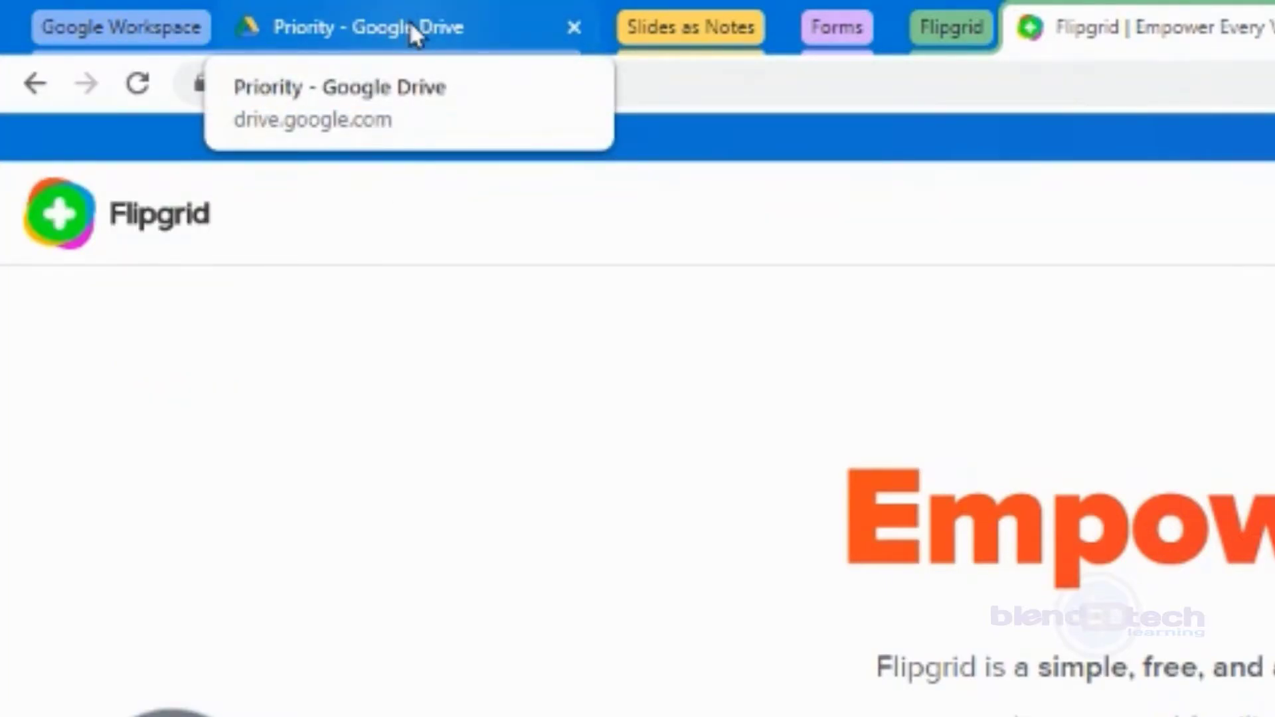
- Toggle the Google Workspace group closed and open twice, ending on the Priority - Google Drive tab
left_click(145, 30)
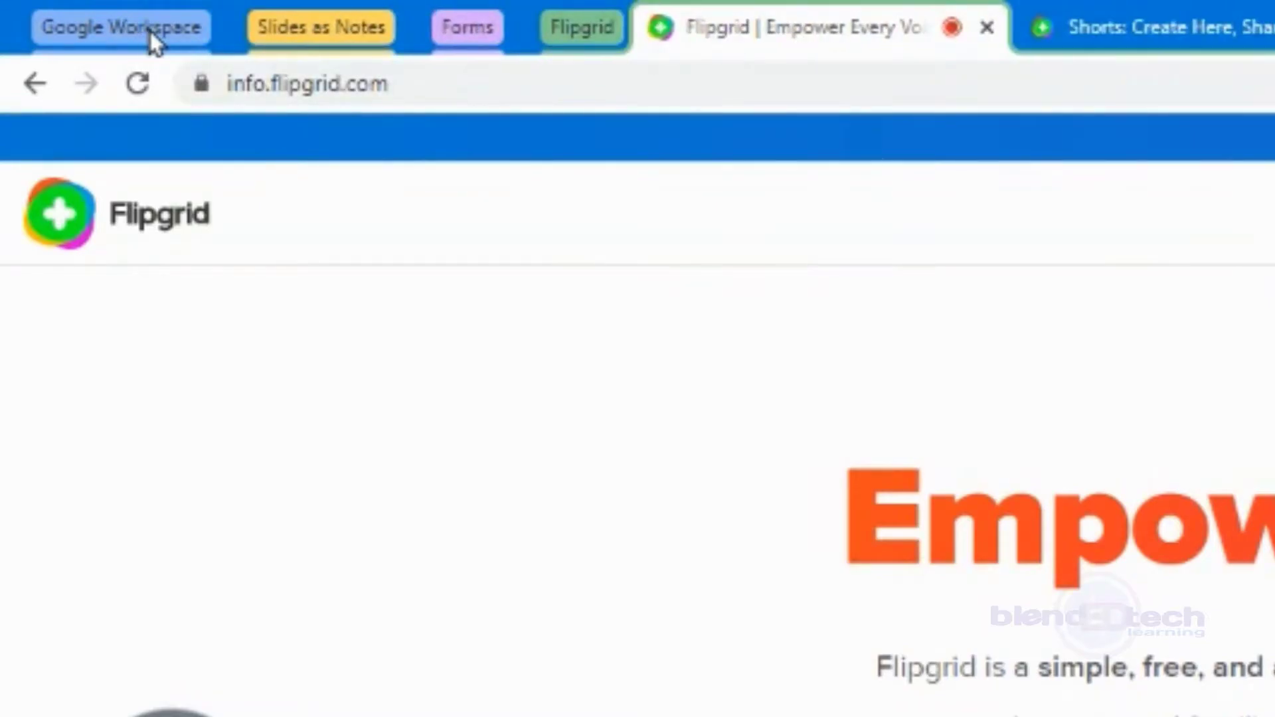
left_click(170, 30)
left_click(282, 28)
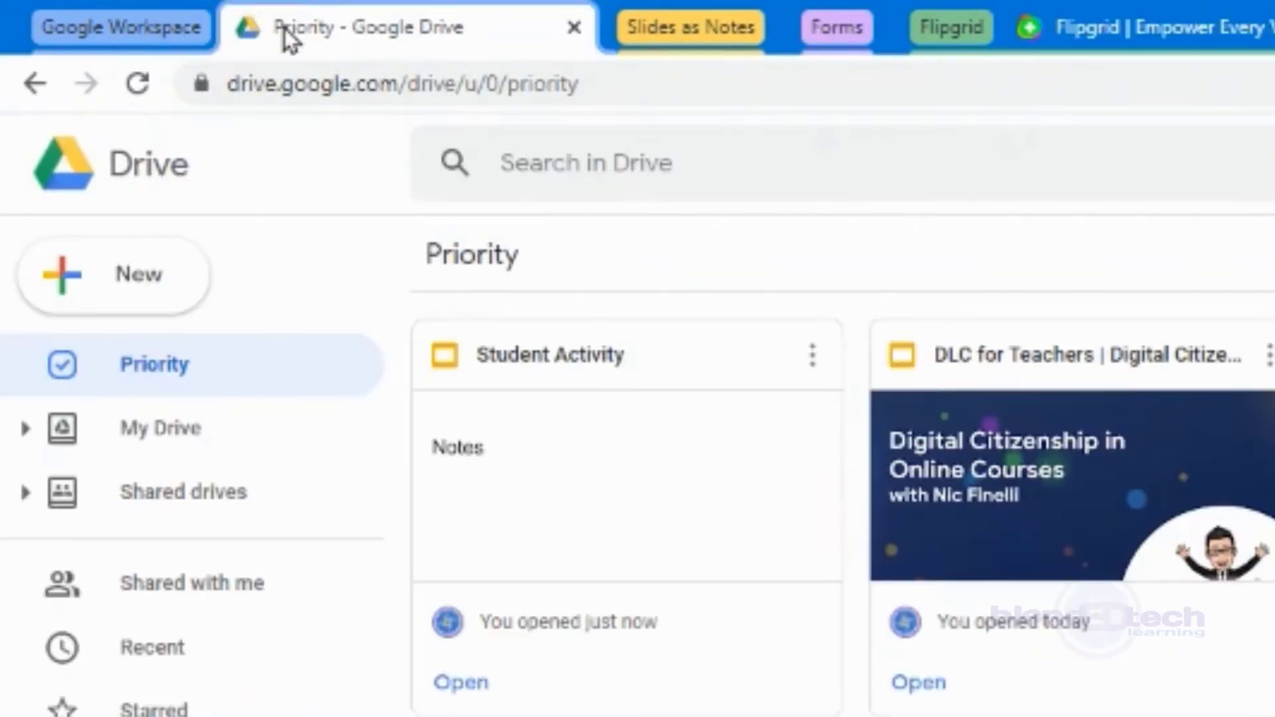
left_click(157, 33)
left_click(157, 35)
left_click(289, 38)
- Expand Slides as Notes, review the Calendar tab's group options, and open a new blank tab
left_click(694, 41)
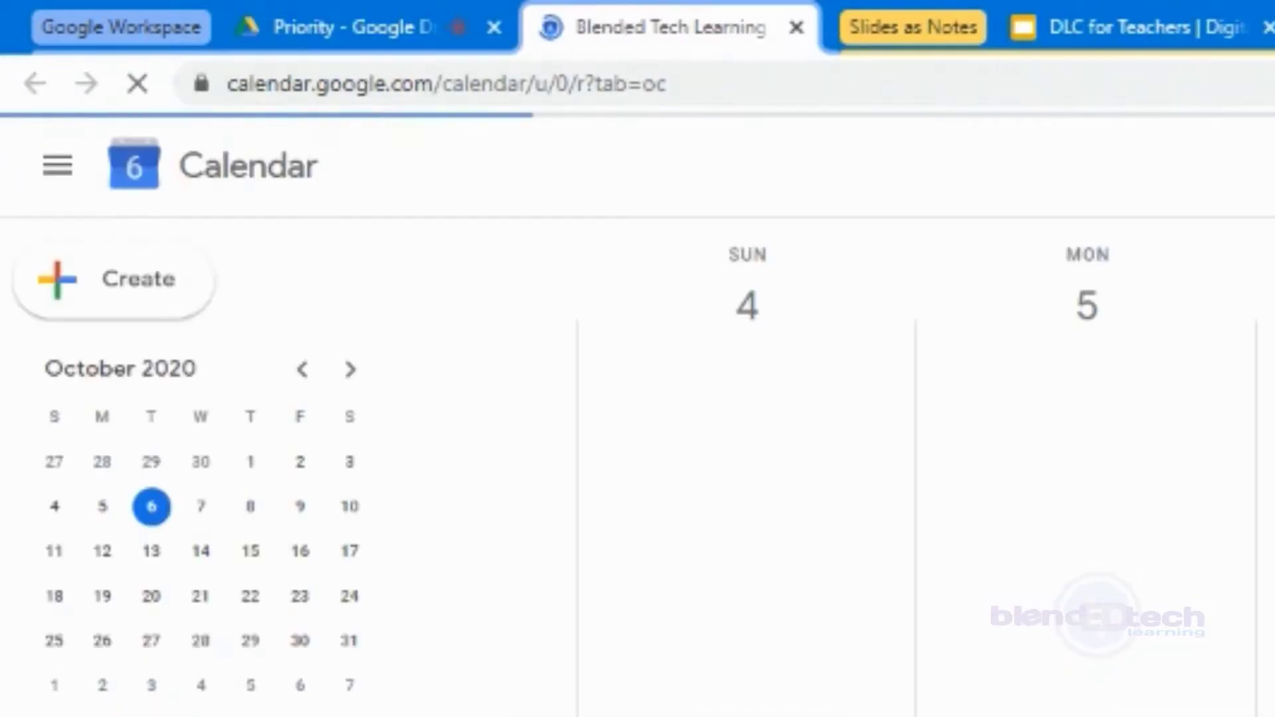
right_click(698, 44)
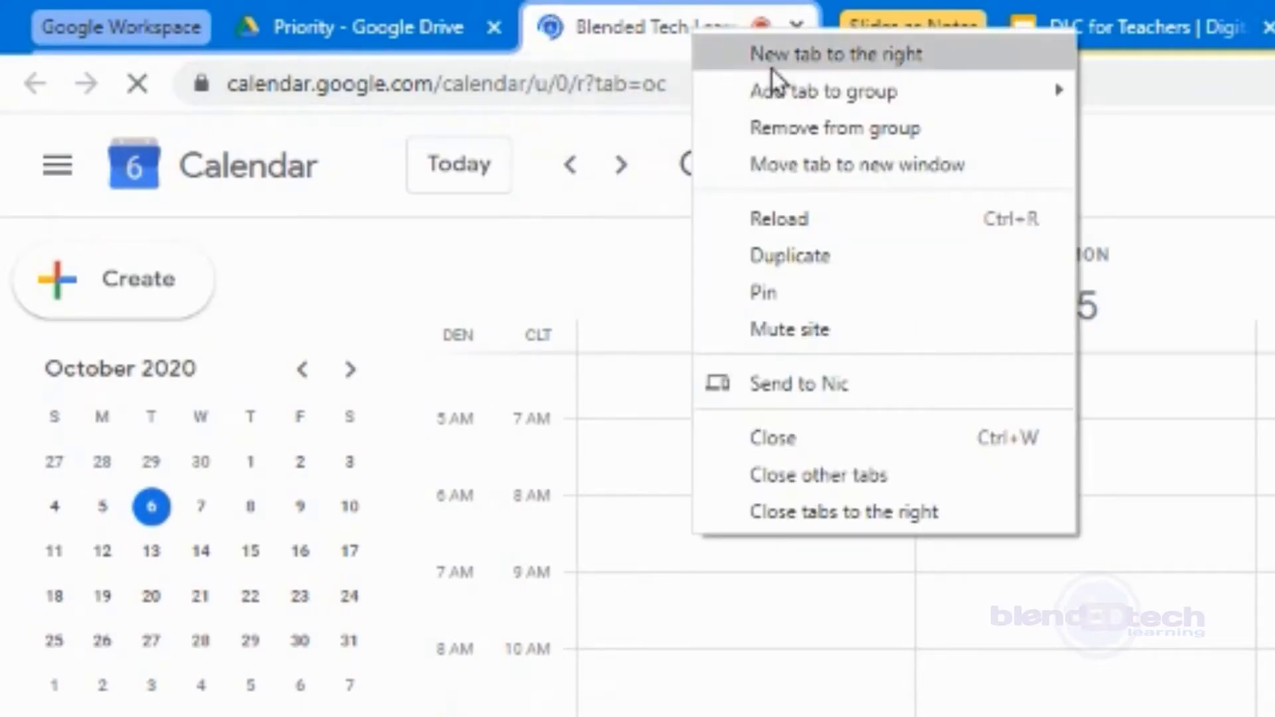
mouse_move(875, 105)
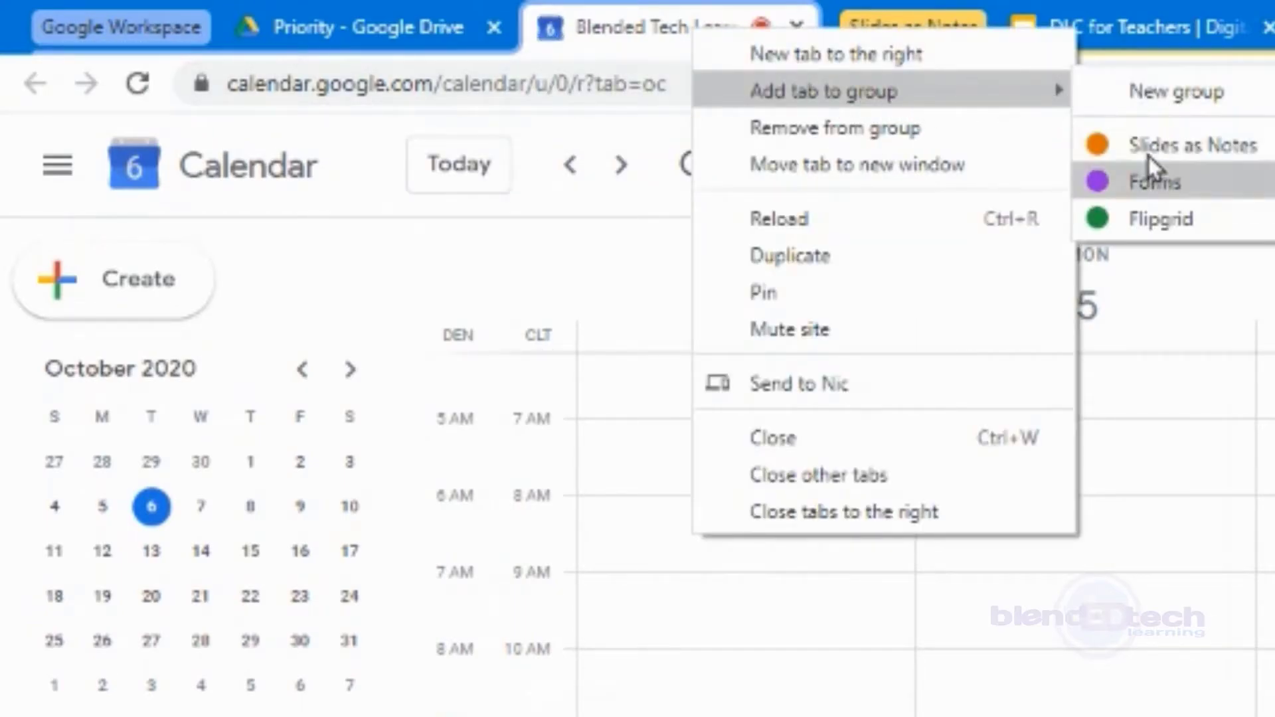
left_click(712, 73)
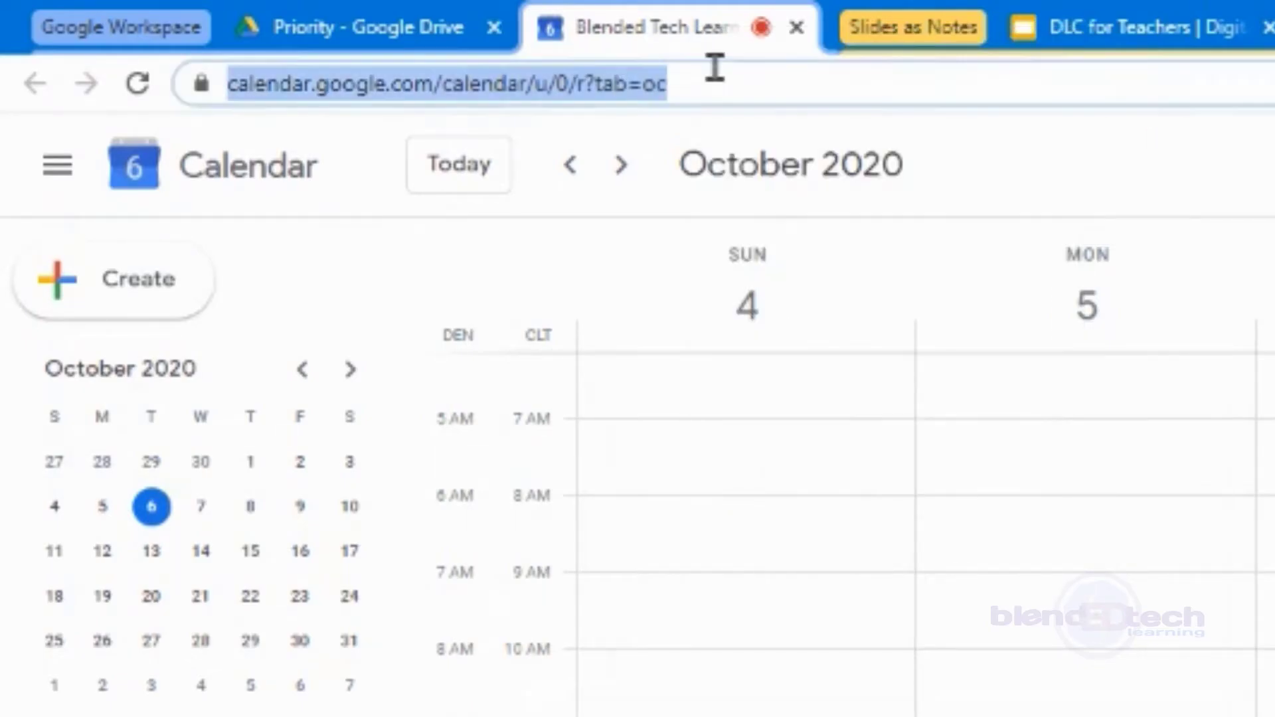
left_click(158, 30)
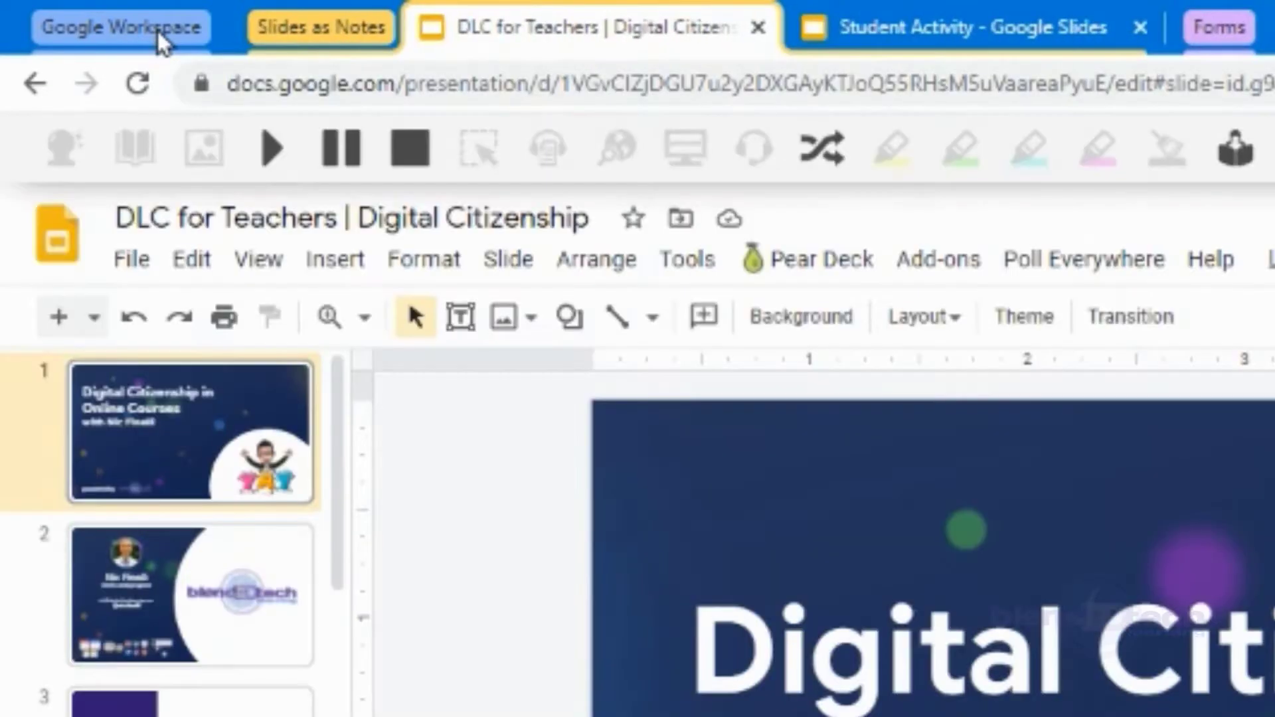
left_click(158, 30)
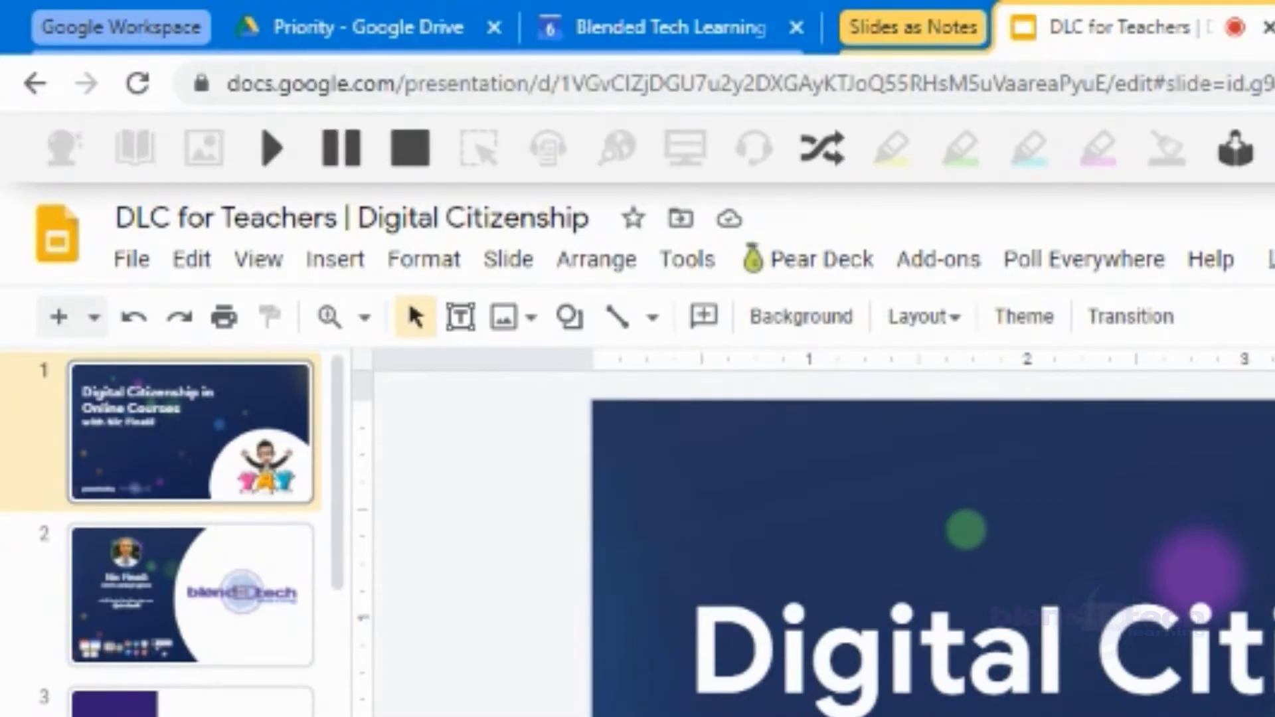
key("ctrl+t")
- Load mail.google.com in the new tab by entering 'mai' in the address bar
left_click(372, 83)
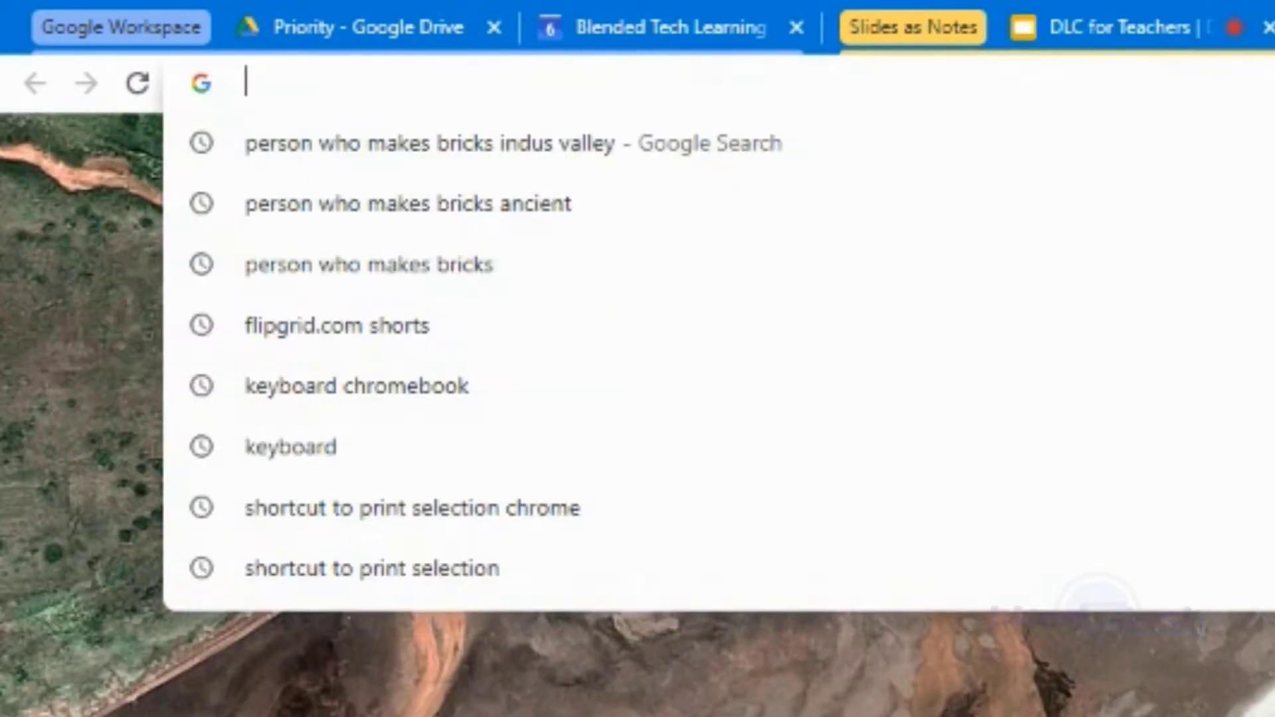
type("mail.google.com")
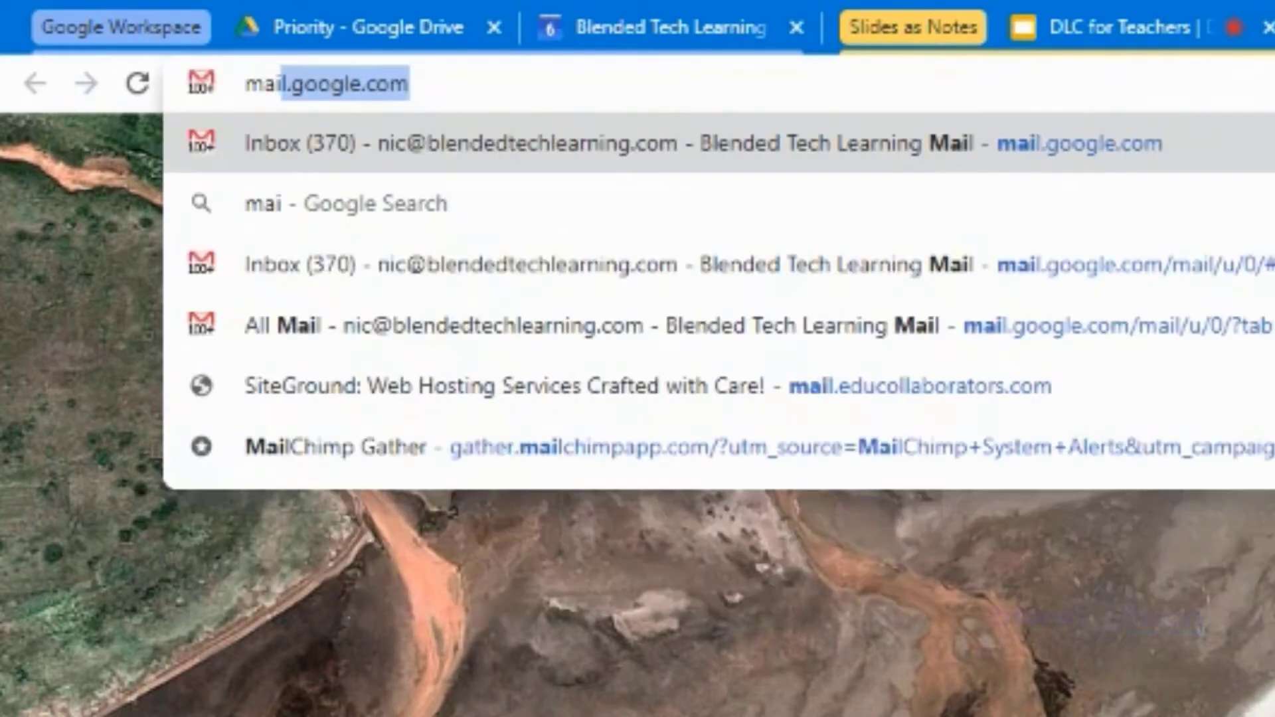
key("Return")
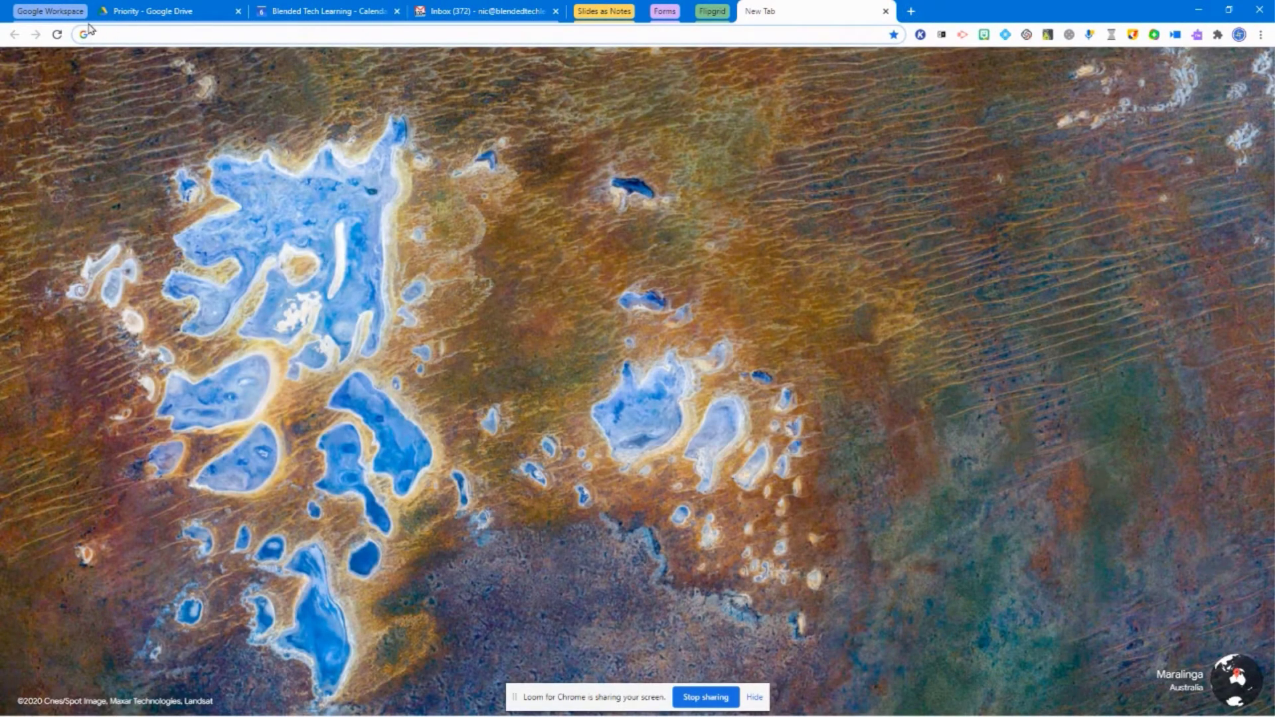
- Fold the blue Google Workspace group so only the New Tab stays open
left_click(67, 13)
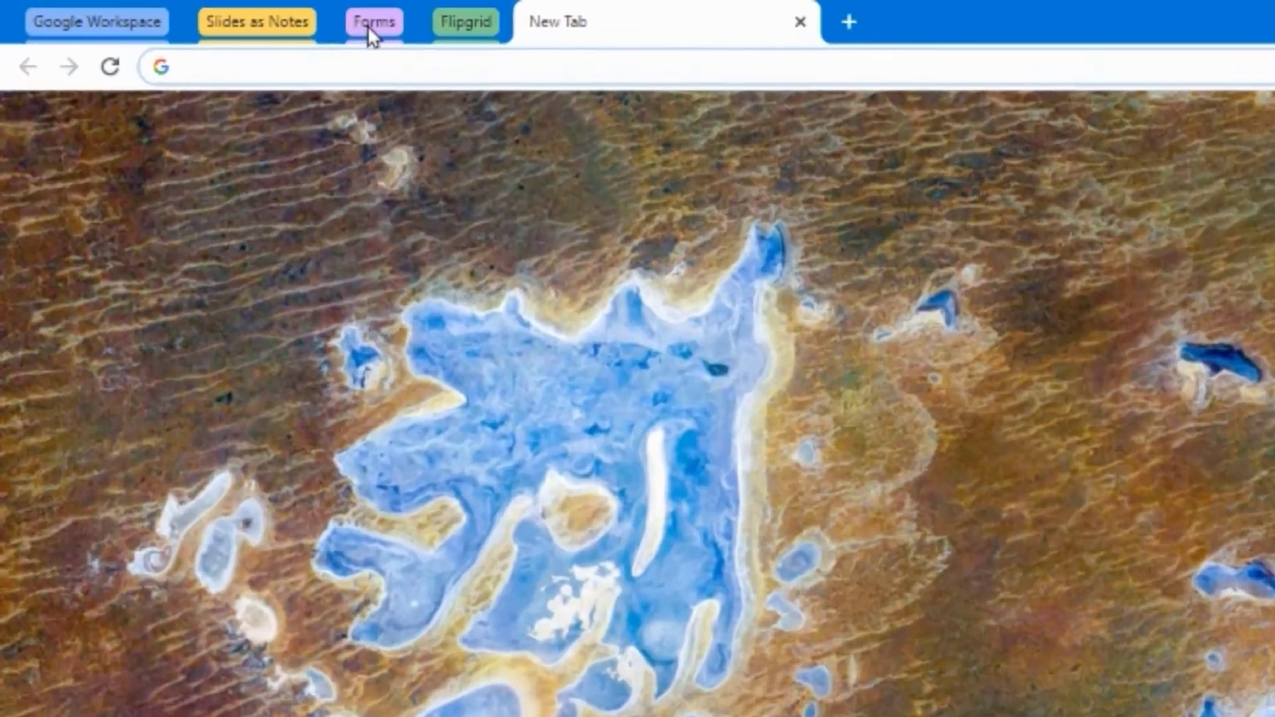
- Send the Forms tab group to a new window from its group menu
left_click(369, 23)
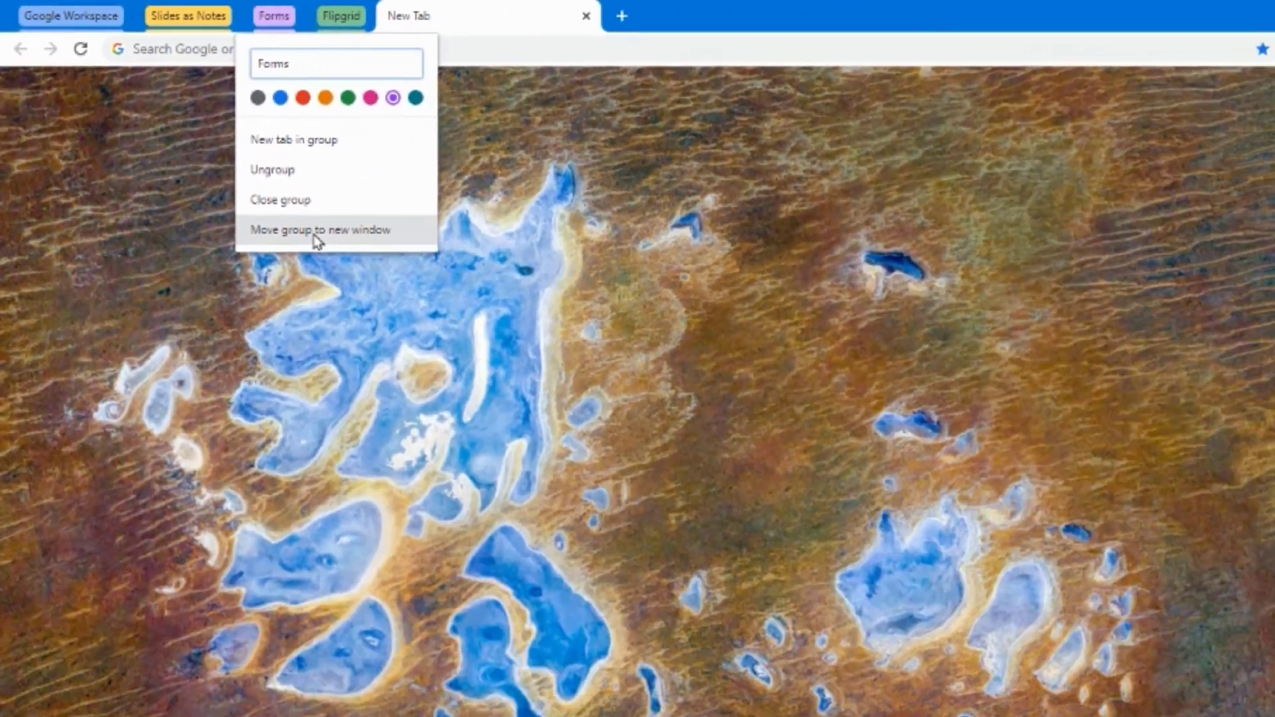
left_click(318, 231)
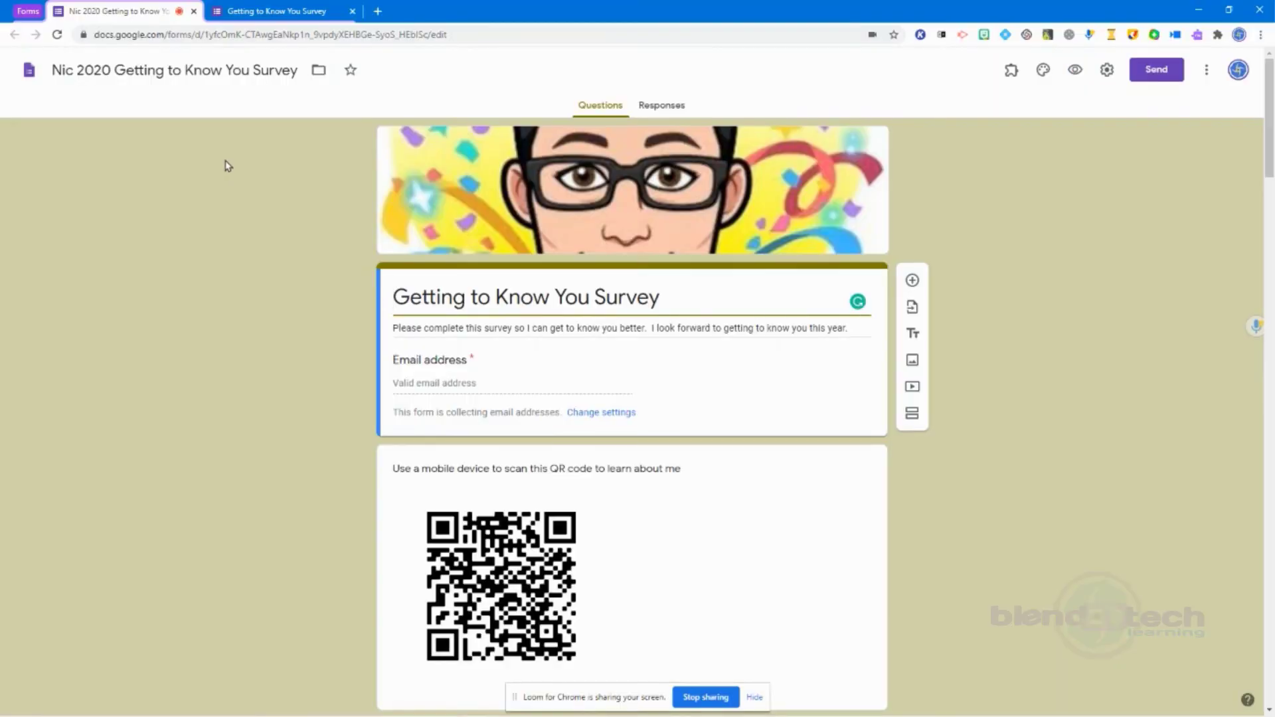